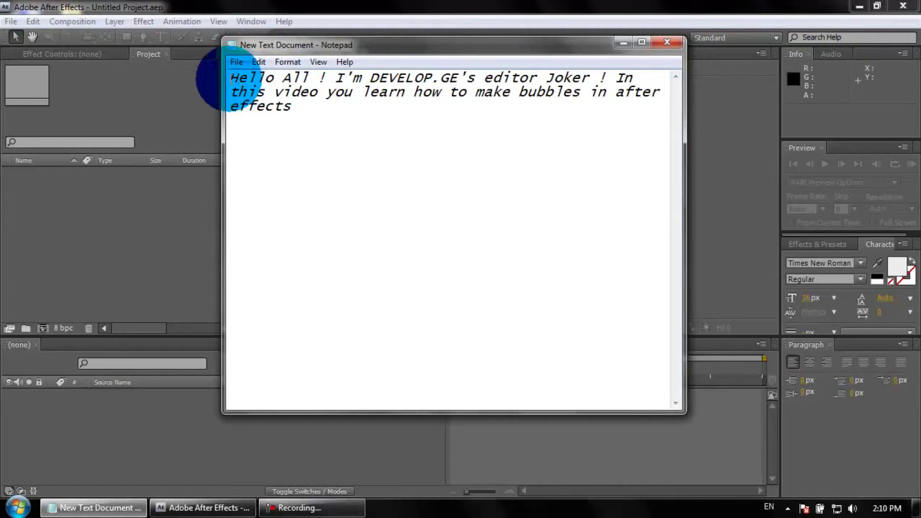
Select the Notepad intro note's text, then bring the empty After Effects project forward.
drag(230, 77, 648, 77)
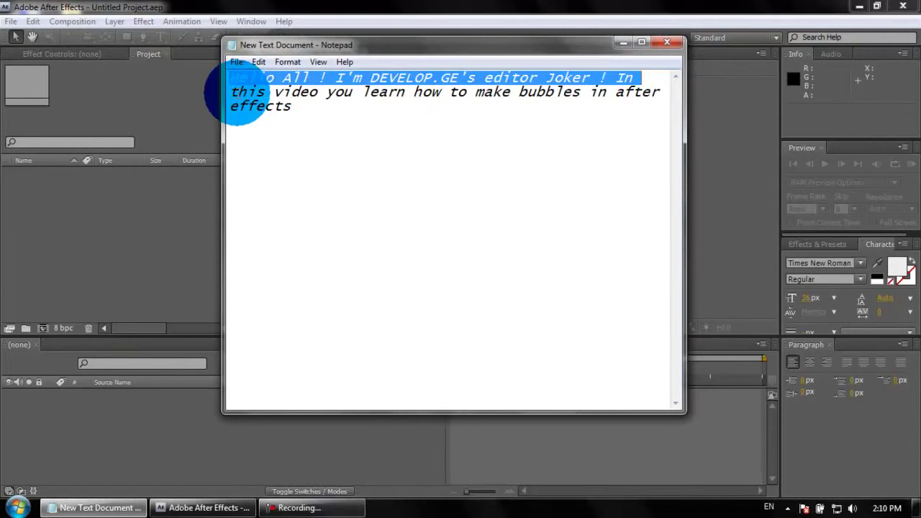
drag(237, 91, 542, 157)
key(ctrl+a)
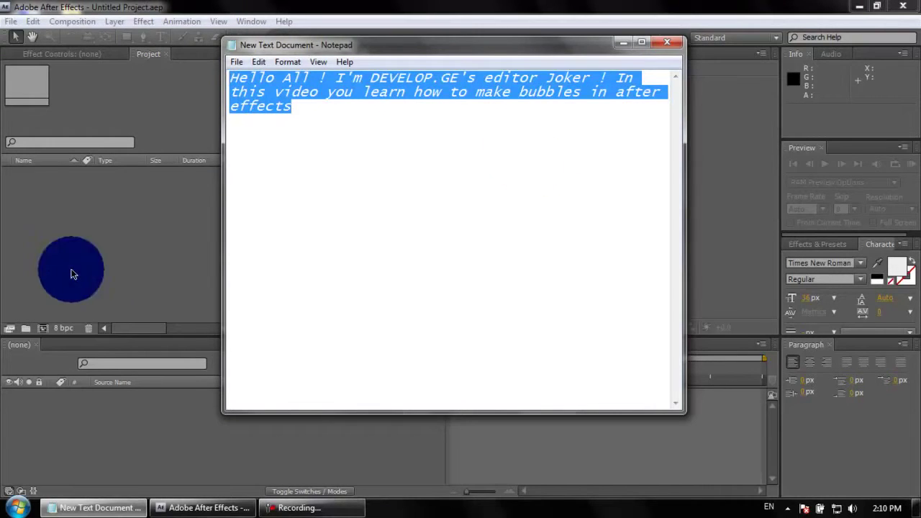
click(195, 412)
Create a new composition, Comp 1, at 720 x 480, 30 seconds, 29.97 fps.
click(59, 21)
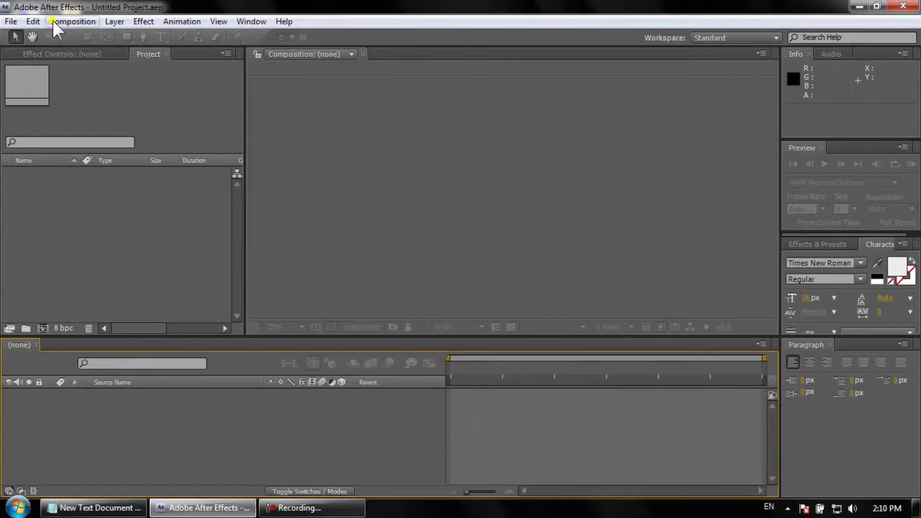
click(62, 34)
click(530, 385)
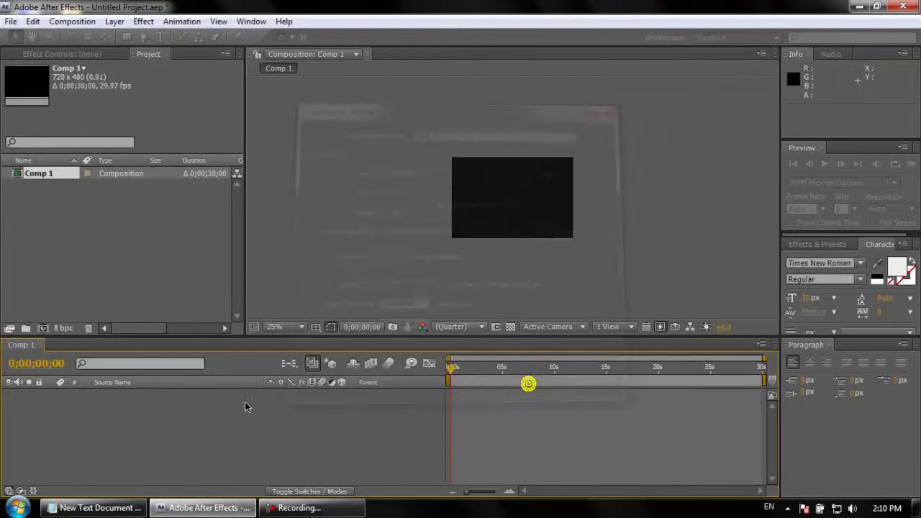
Add a Dark Gray Solid 1 layer to Comp 1.
right_click(153, 423)
click(217, 367)
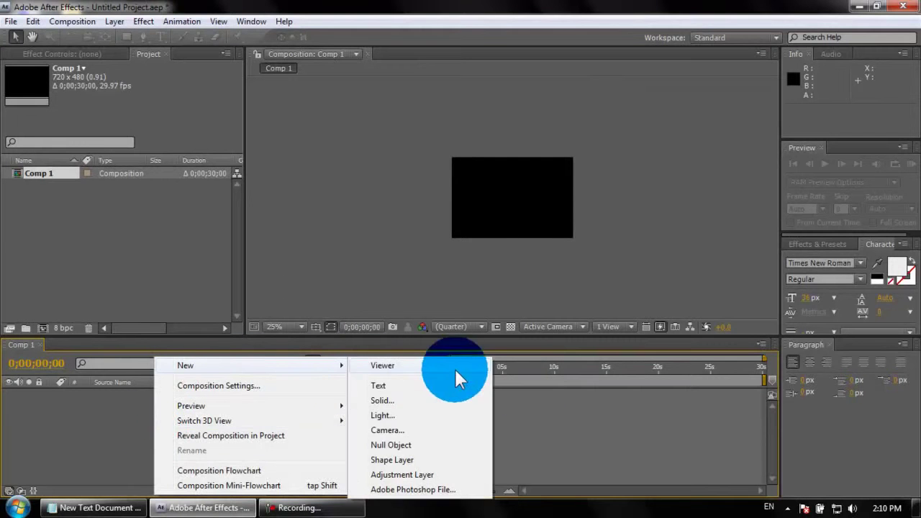
click(393, 399)
click(492, 374)
drag(638, 212, 576, 210)
scroll(576, 210, down, 2)
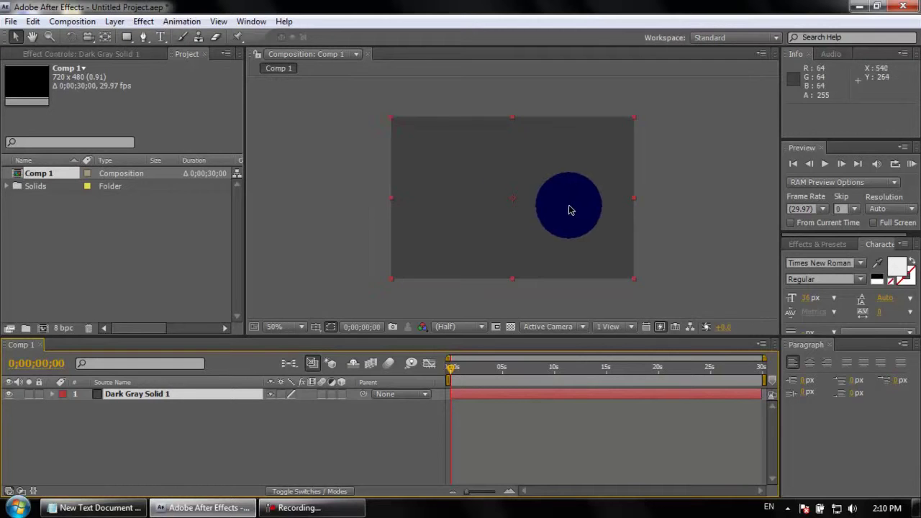
Apply a Generate > Ramp effect to the solid with a bright blue #0041C6 start colour.
click(137, 23)
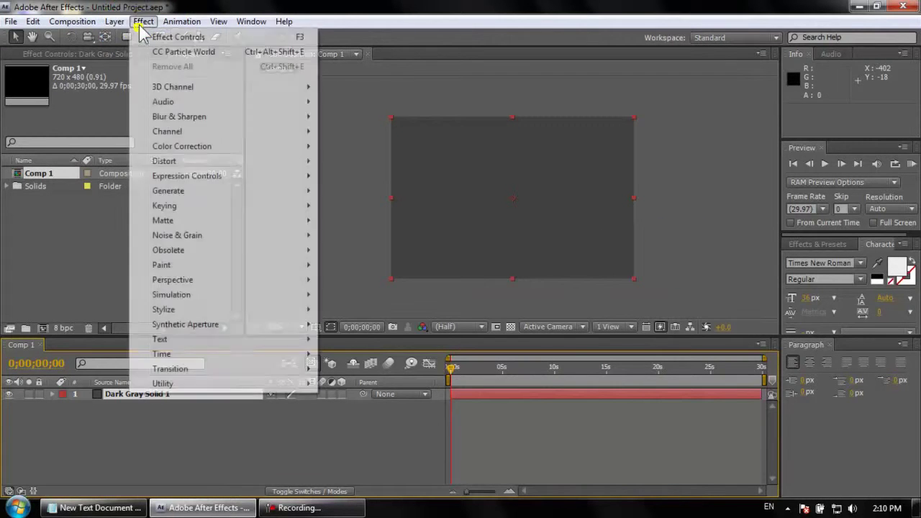
mouse_move(160, 190)
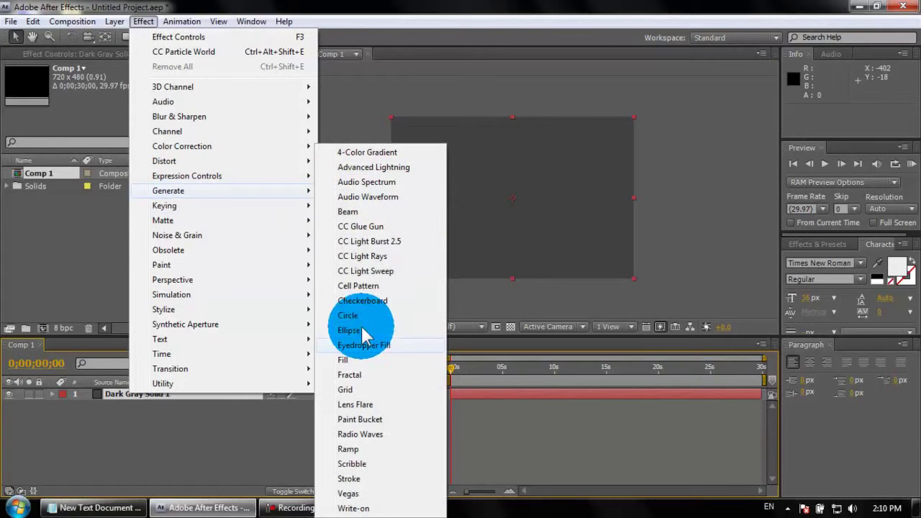
mouse_move(215, 191)
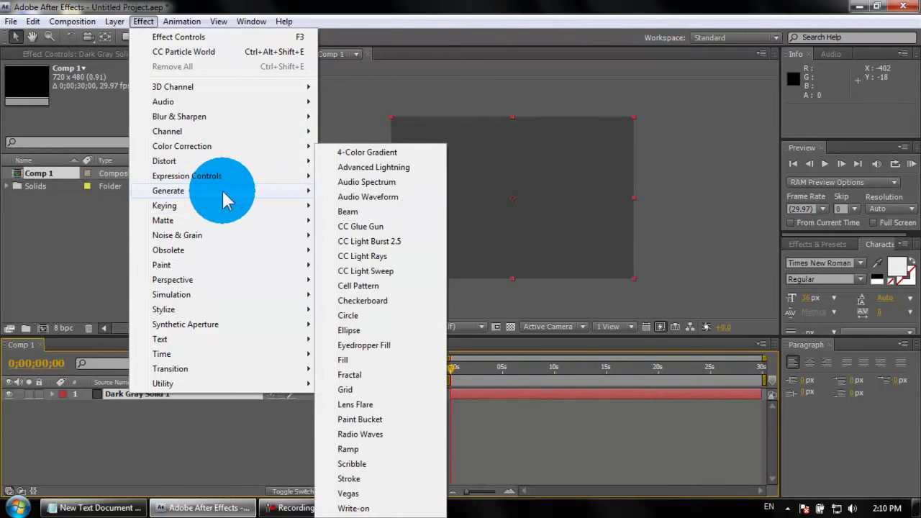
click(355, 451)
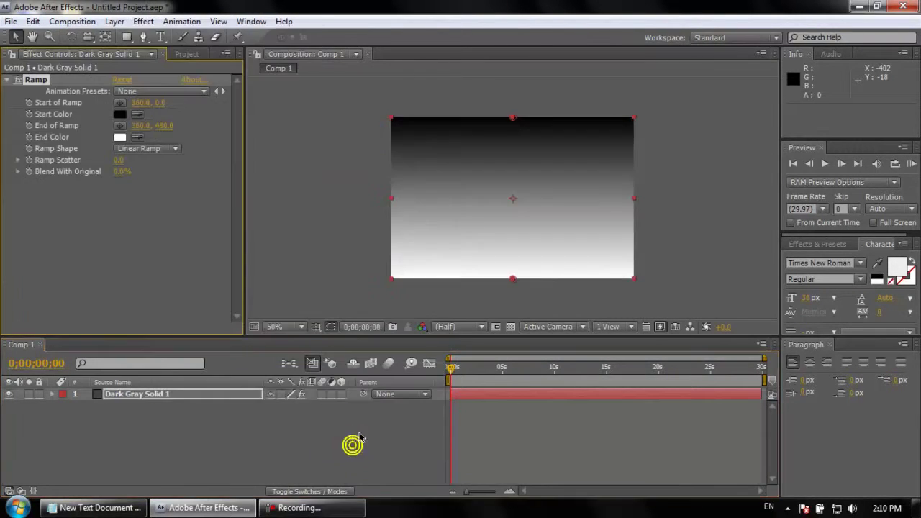
click(119, 114)
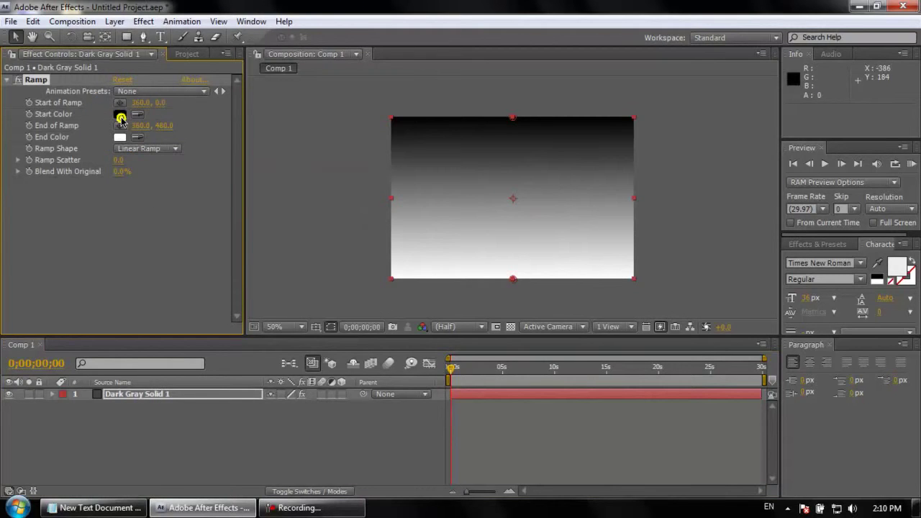
drag(448, 373, 444, 372)
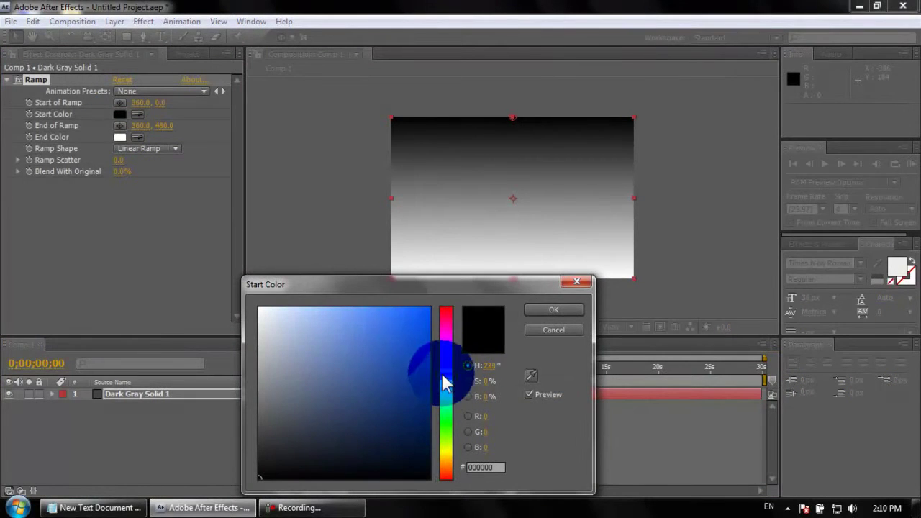
click(422, 371)
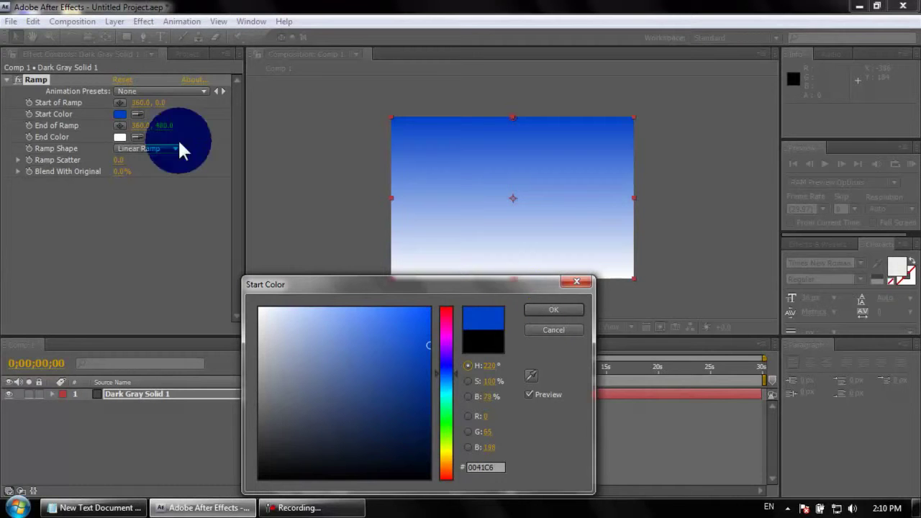
click(551, 310)
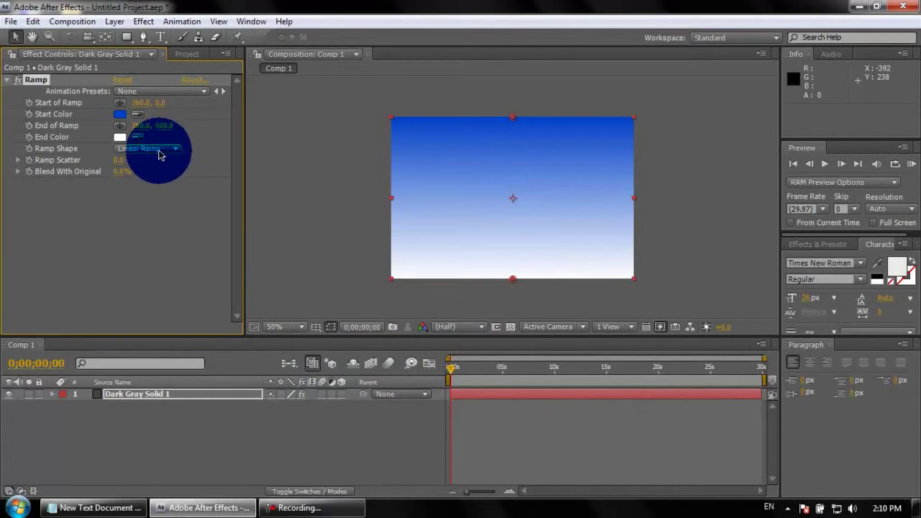
Set the Ramp end colour to dark navy #001E5C.
click(119, 138)
click(500, 151)
click(531, 375)
click(548, 152)
click(426, 393)
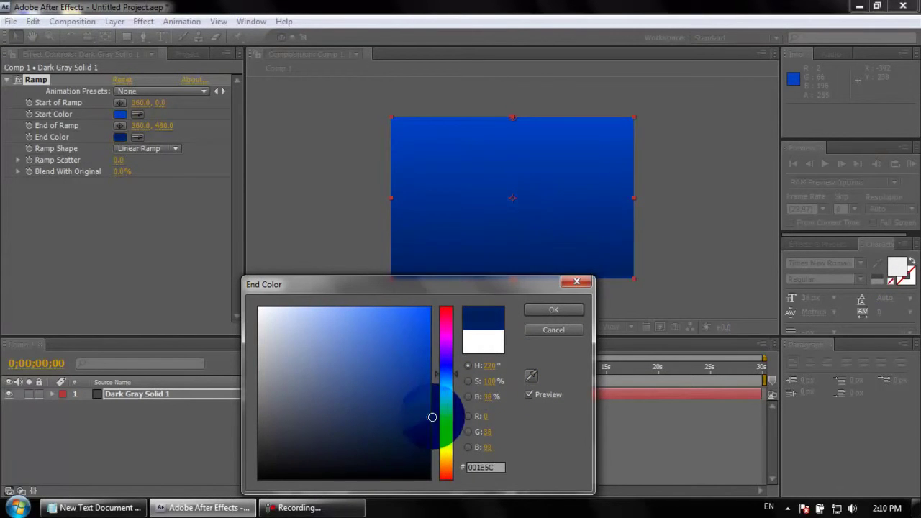
click(563, 308)
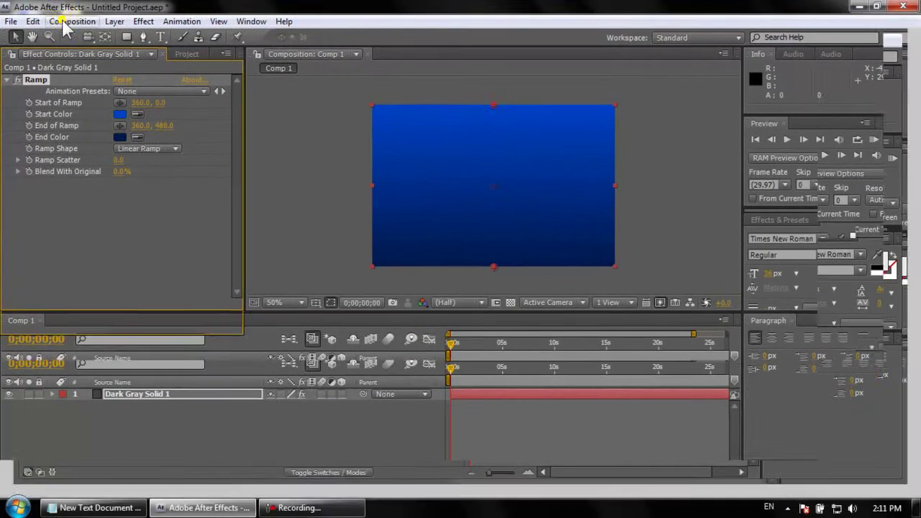
Add a second solid layer, Dark Gray Solid 2, on top of Comp 1.
click(64, 22)
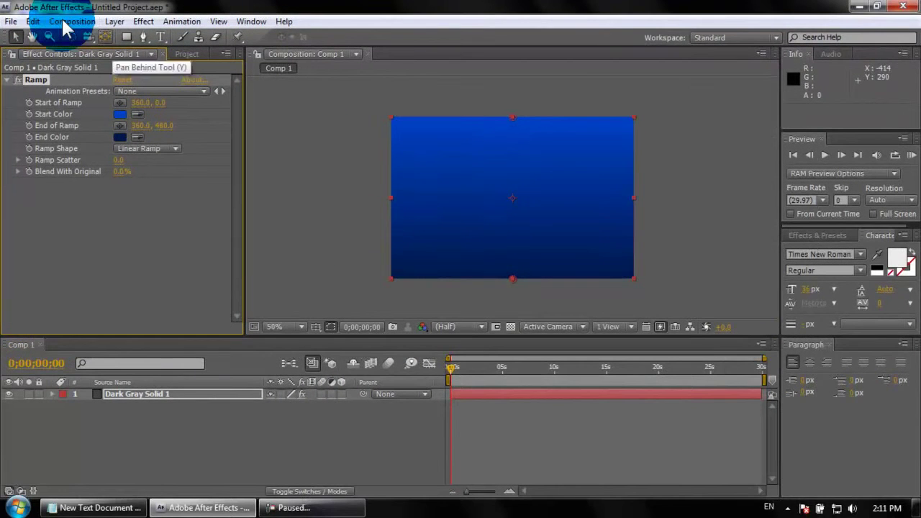
click(56, 23)
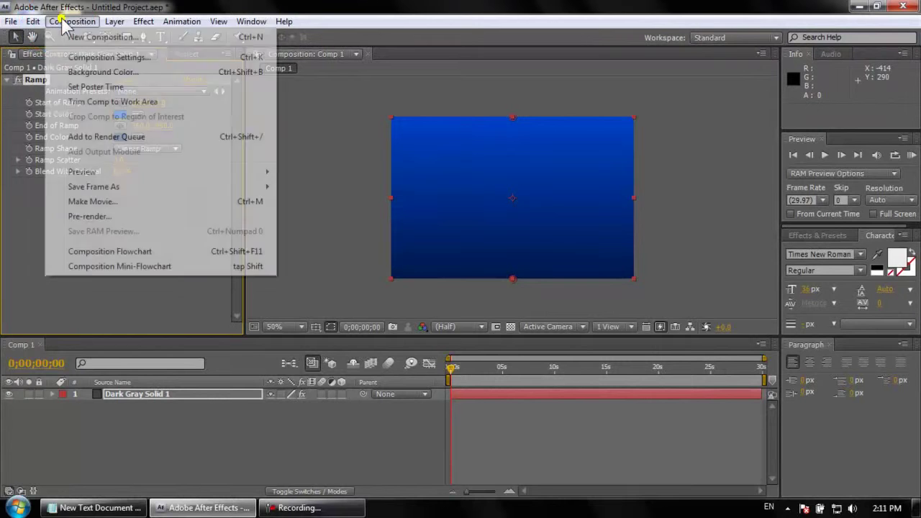
click(131, 452)
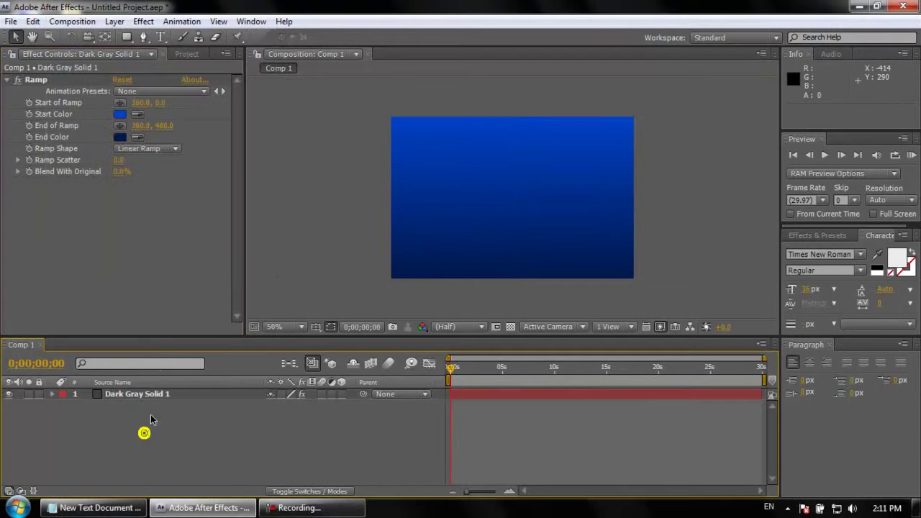
right_click(181, 409)
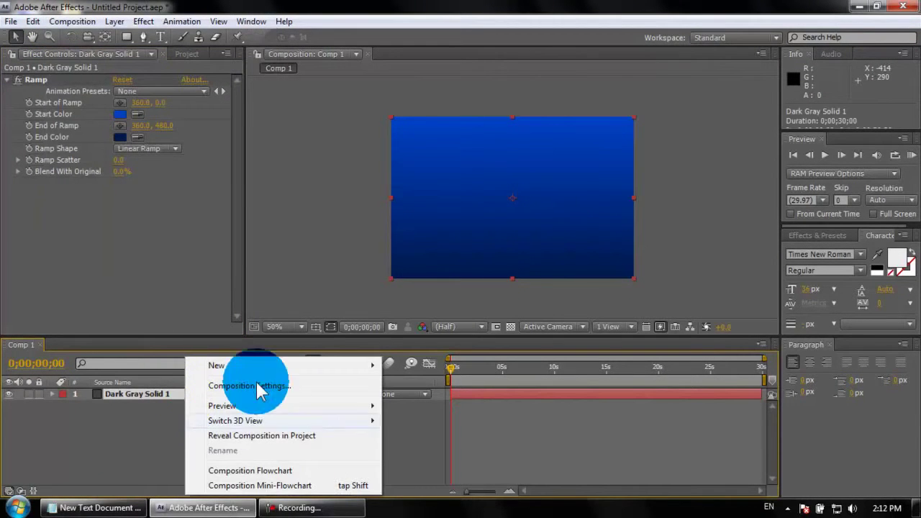
mouse_move(249, 371)
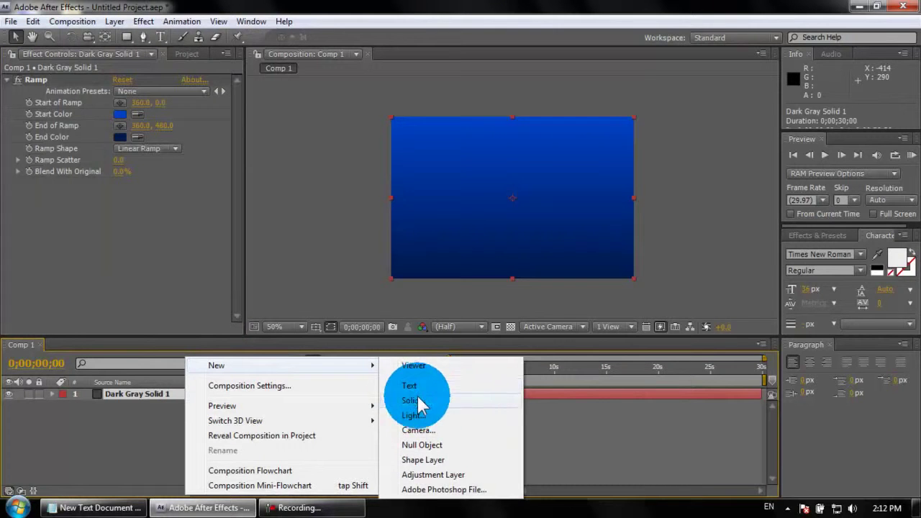
click(445, 400)
click(487, 374)
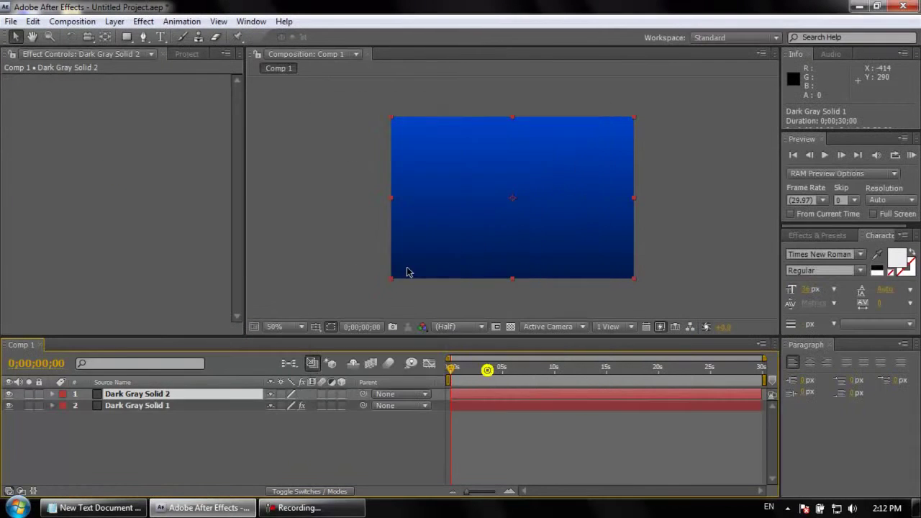
click(116, 22)
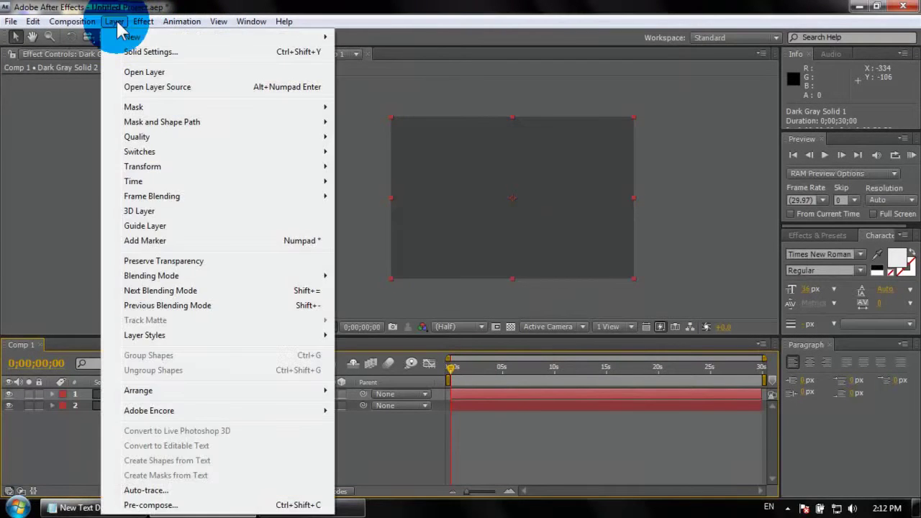
Apply Simulation > CC Particle World to Dark Gray Solid 2.
mouse_move(136, 24)
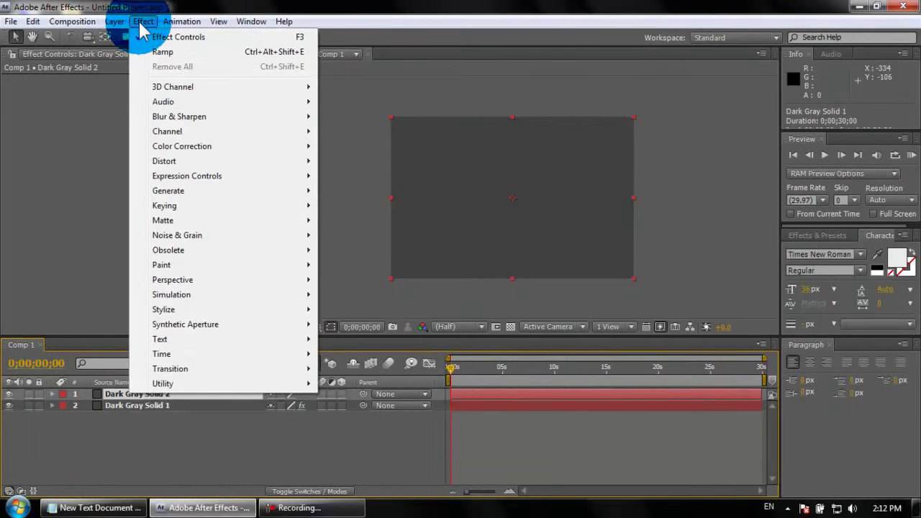
mouse_move(177, 296)
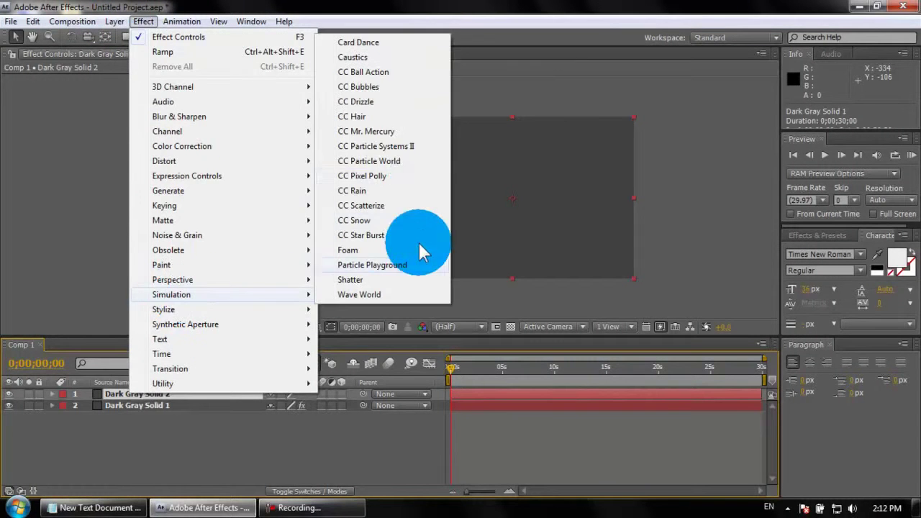
click(388, 161)
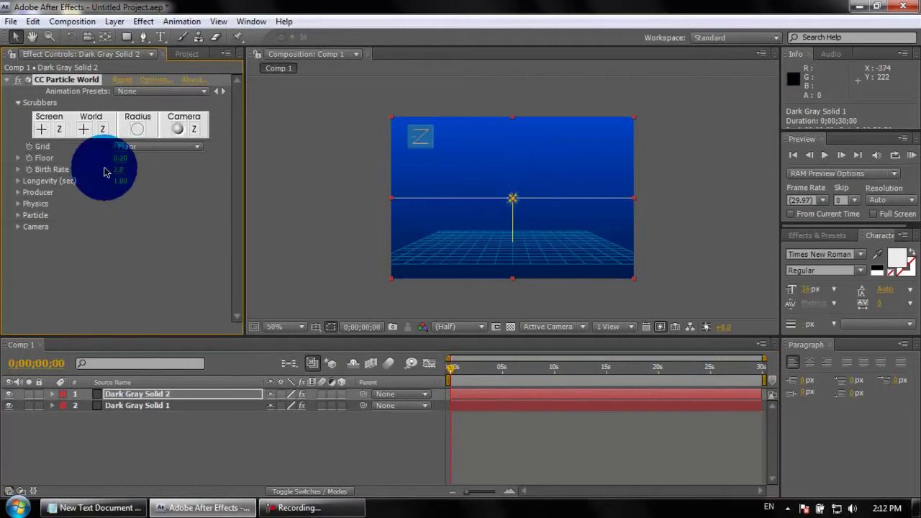
Turn the particle grid Off and set Birth Rate to 4.0 and Longevity to 2.00 seconds.
click(146, 153)
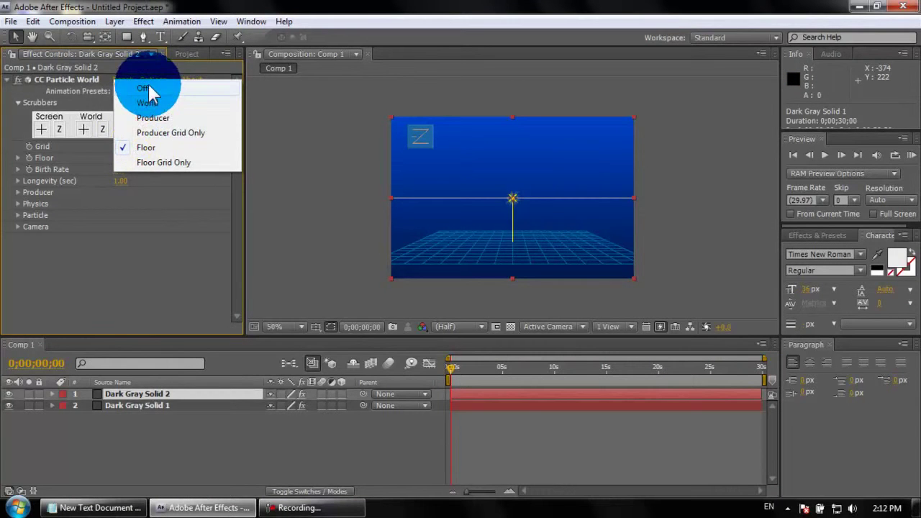
click(147, 87)
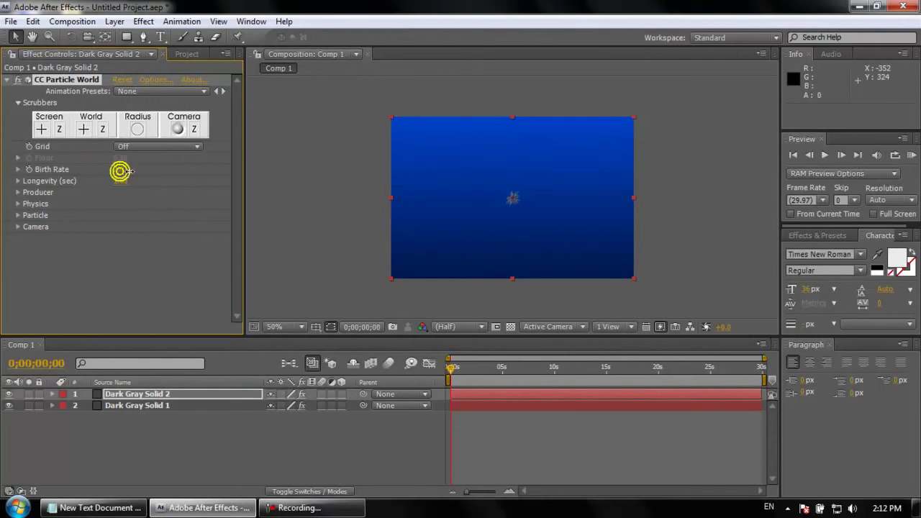
drag(120, 172, 131, 172)
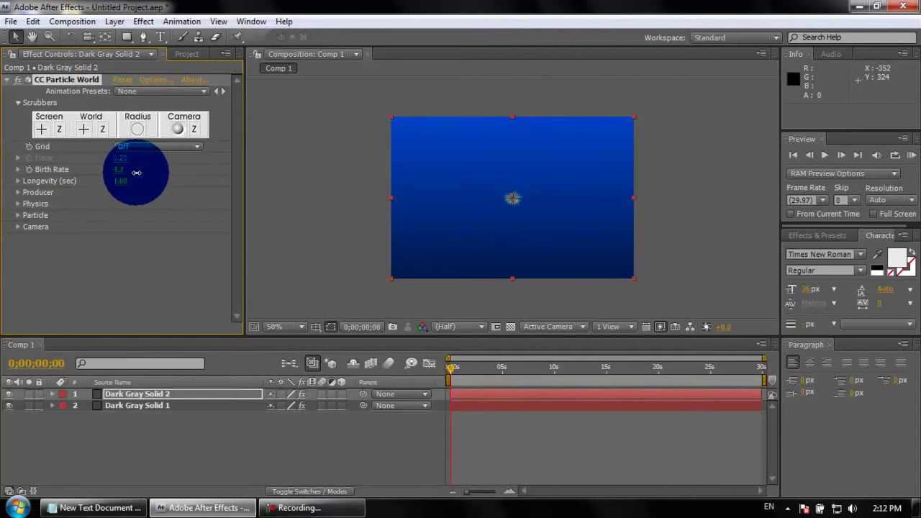
click(118, 169)
text(3)
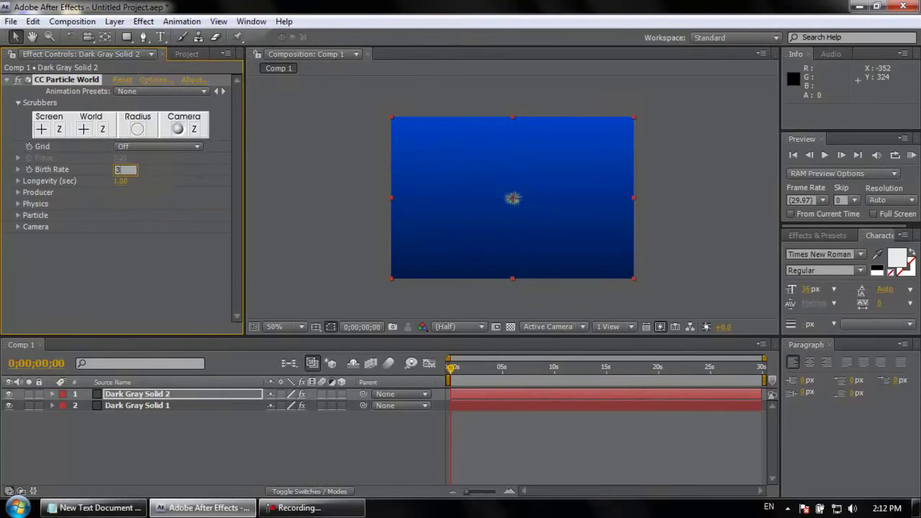
double_click(135, 172)
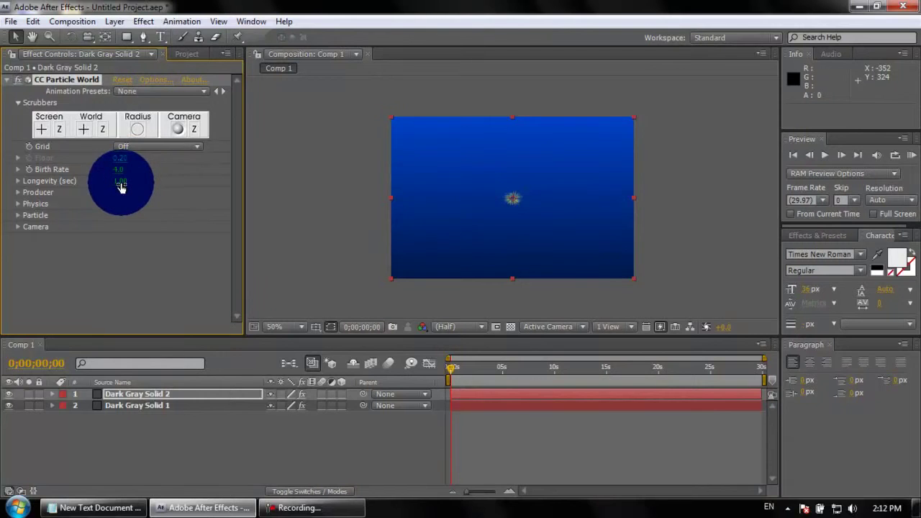
click(122, 181)
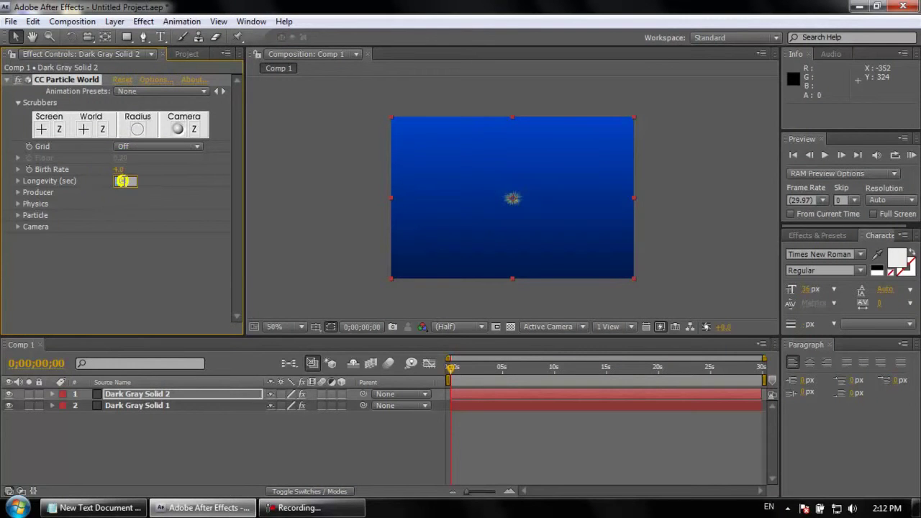
text(2)
key(Return)
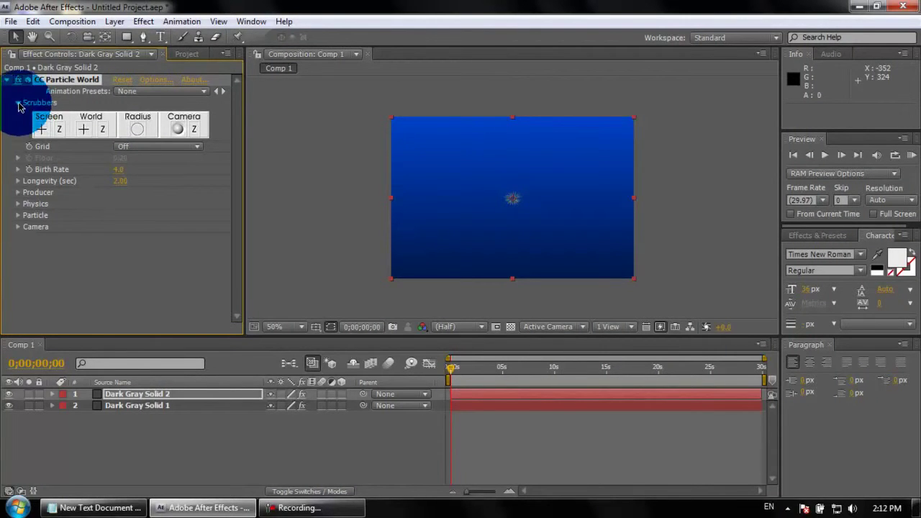
click(20, 105)
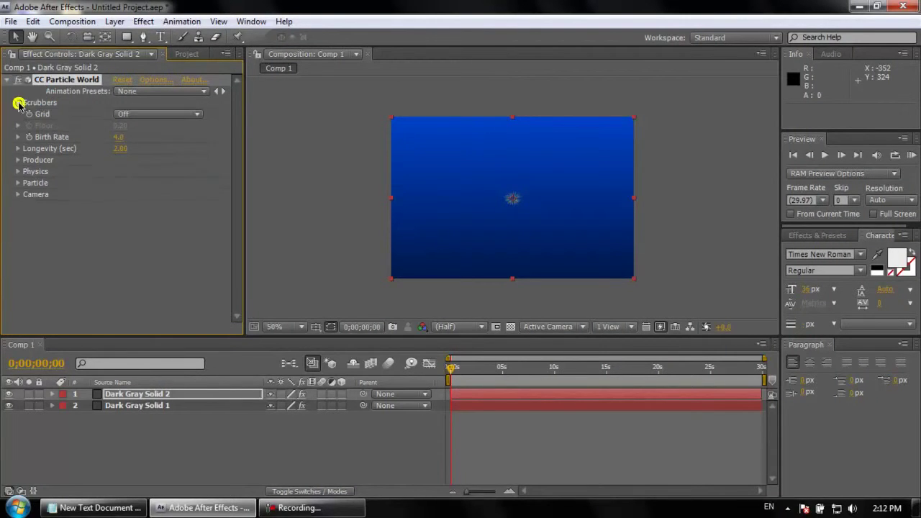
Set the Physics Velocity to 0.44 and Gravity to 0.100 in CC Particle World.
click(18, 173)
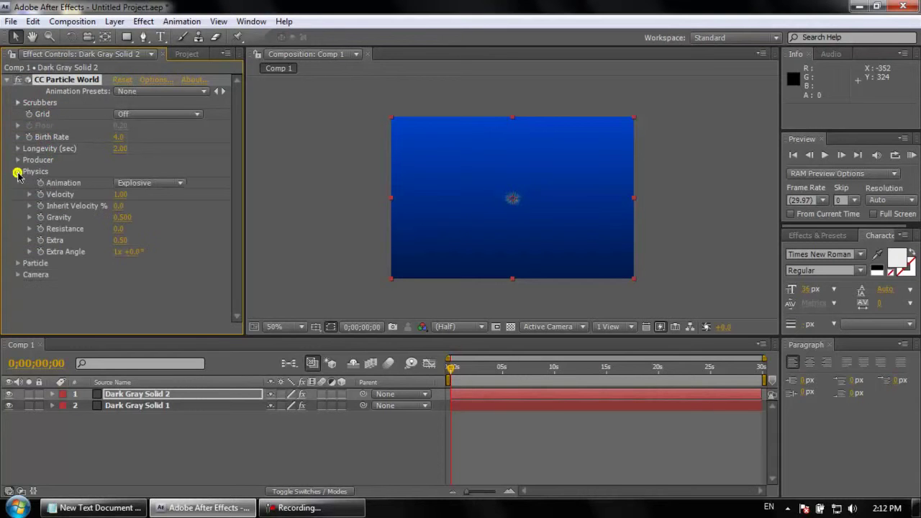
click(118, 194)
text(0.44)
click(134, 205)
click(128, 220)
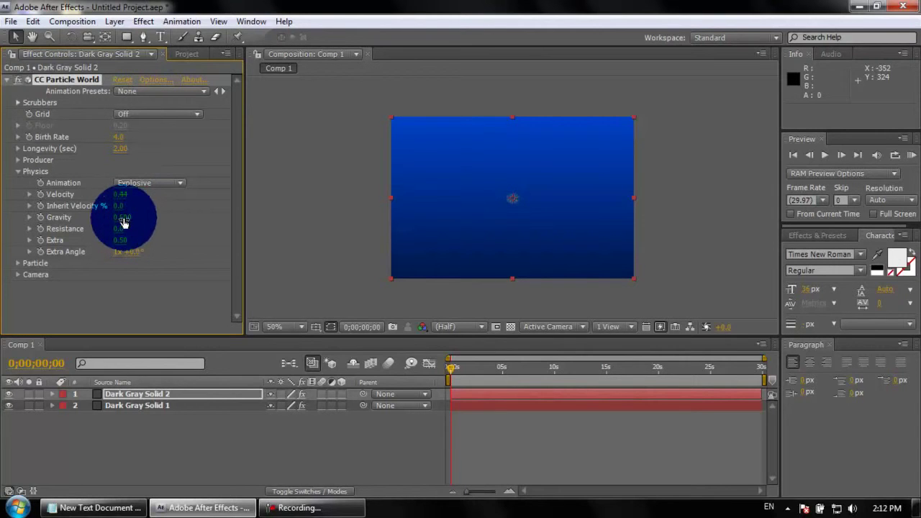
click(123, 218)
text(0.5)
click(135, 218)
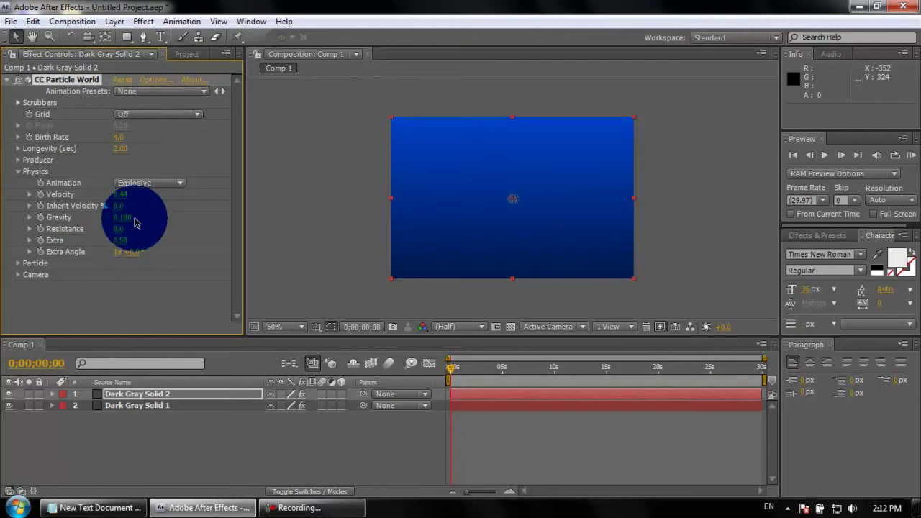
click(18, 172)
Set Particle Type to Bubble and slide the particle layer earlier in the timeline.
click(18, 182)
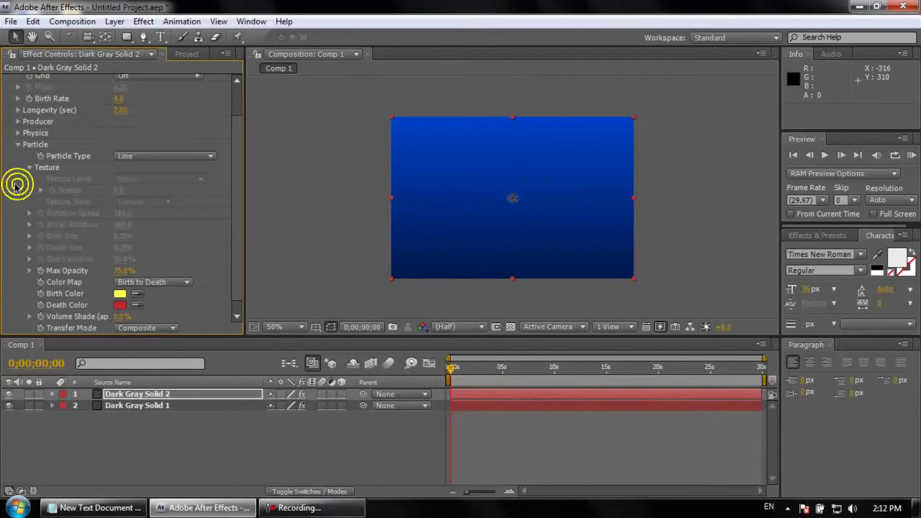
drag(237, 120, 238, 142)
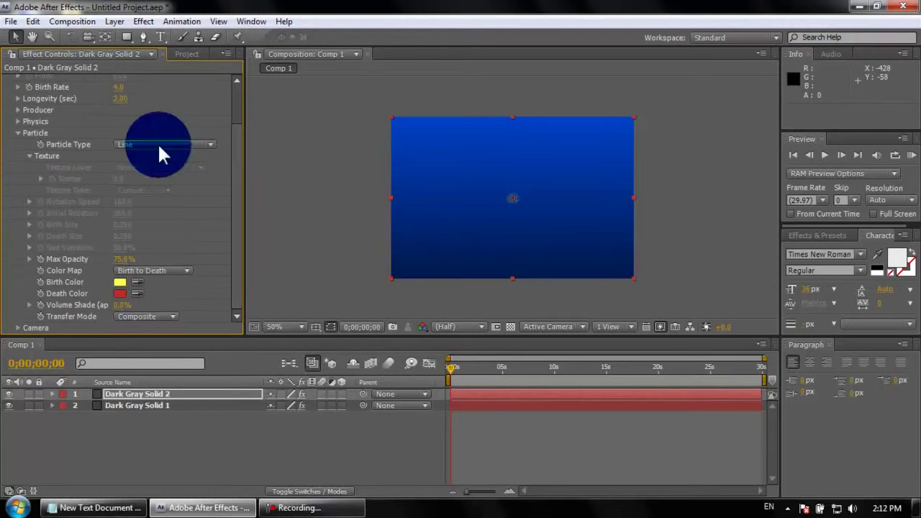
click(160, 149)
click(158, 225)
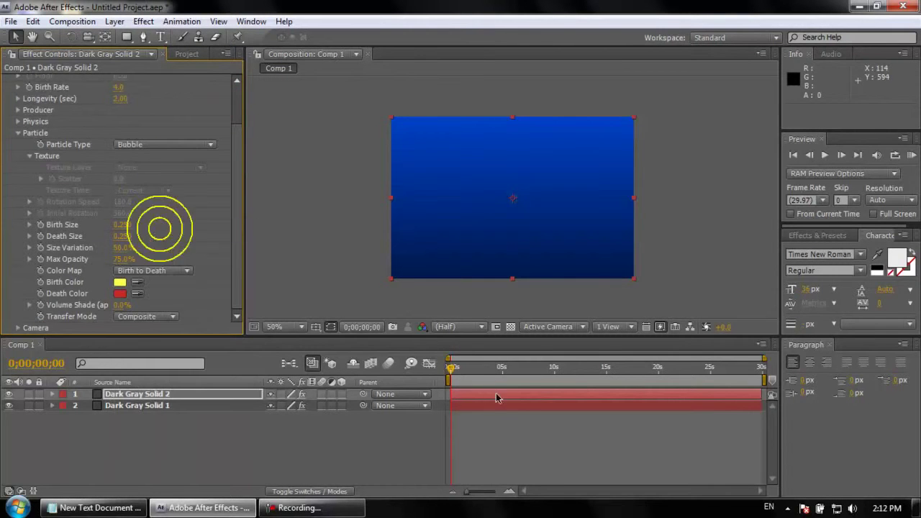
click(557, 397)
mouse_move(657, 398)
mouse_down()
mouse_move(531, 406)
mouse_move(677, 406)
mouse_move(665, 402)
mouse_up()
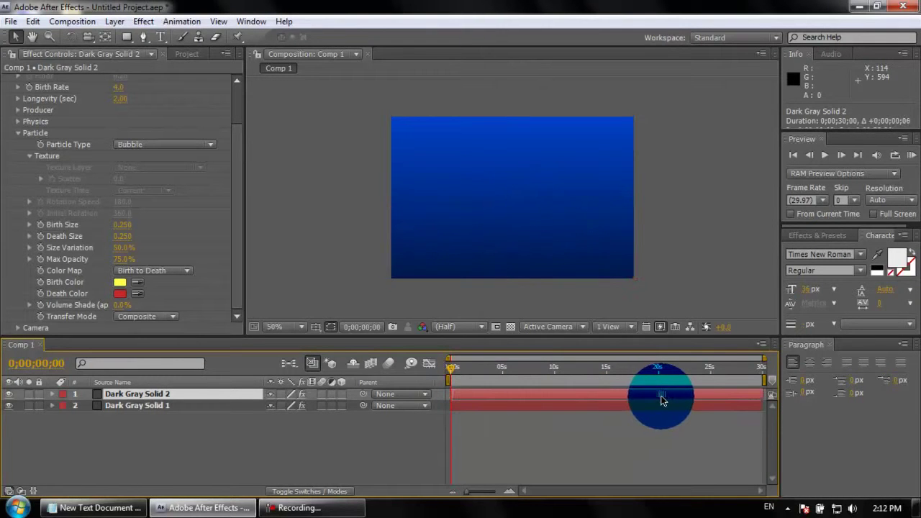
Try Motion Square, Faded Sphere and Lens Fade particle types, adjusting the layer's timing.
click(164, 145)
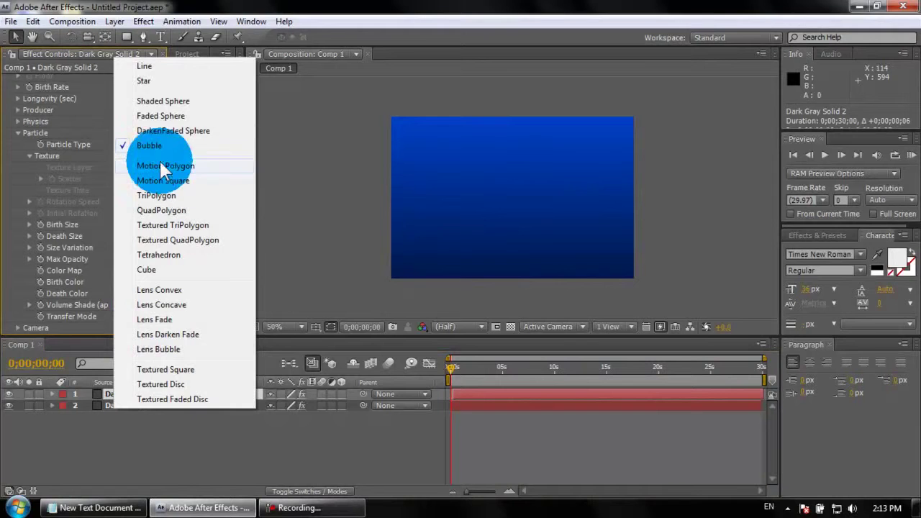
click(163, 181)
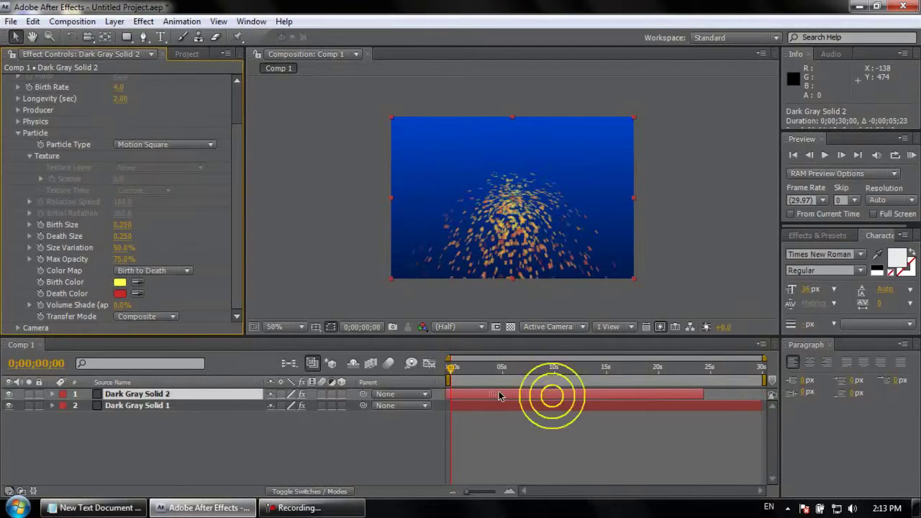
drag(520, 396, 537, 396)
click(164, 144)
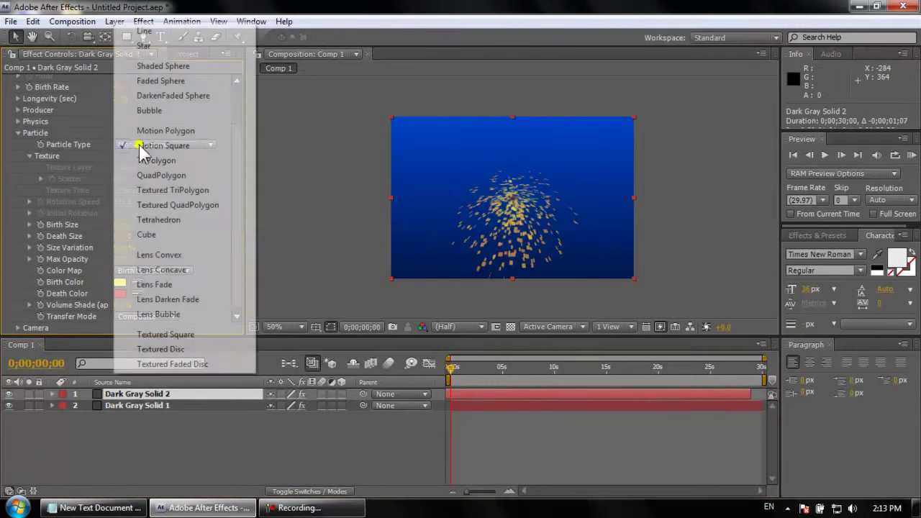
click(173, 78)
drag(547, 398, 589, 400)
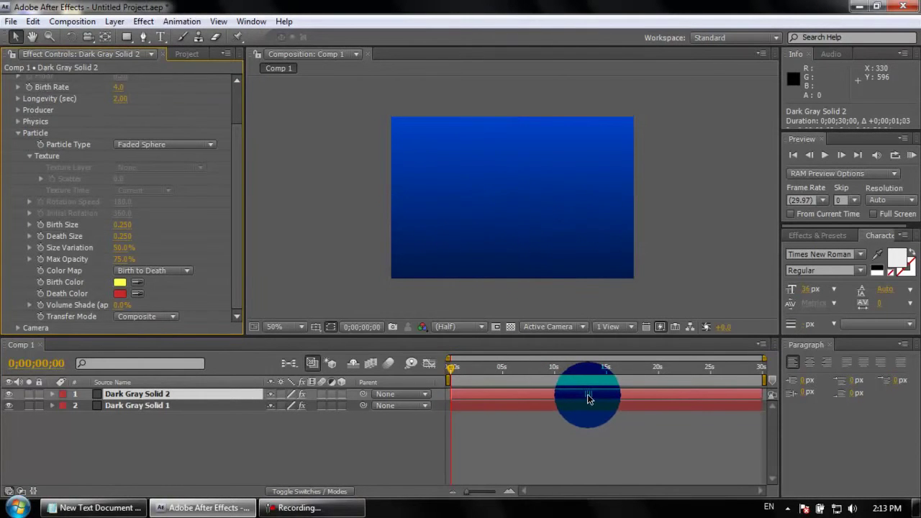
click(164, 145)
click(208, 348)
mouse_move(665, 399)
mouse_down()
mouse_move(641, 401)
mouse_move(673, 401)
mouse_up()
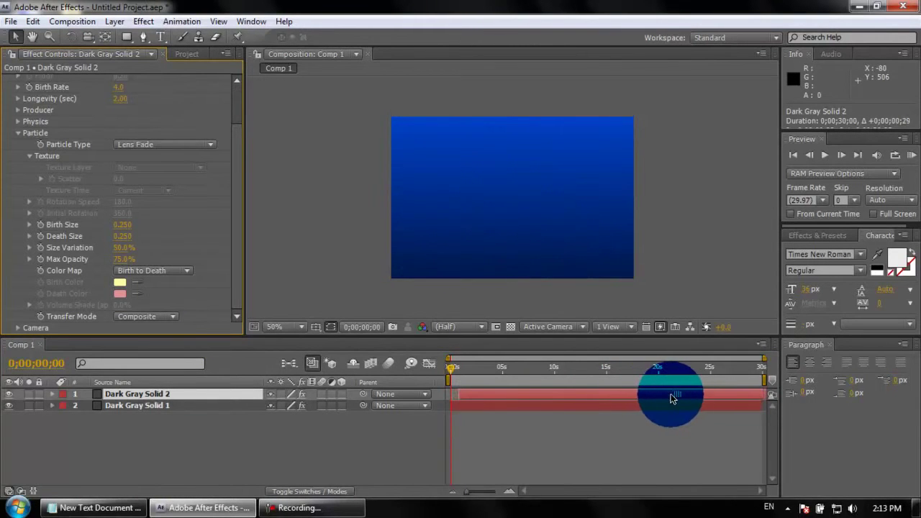
Try Textured Disc and Textured TriPolygon, then settle on Star, shifting the layer about 3 seconds earlier.
click(157, 146)
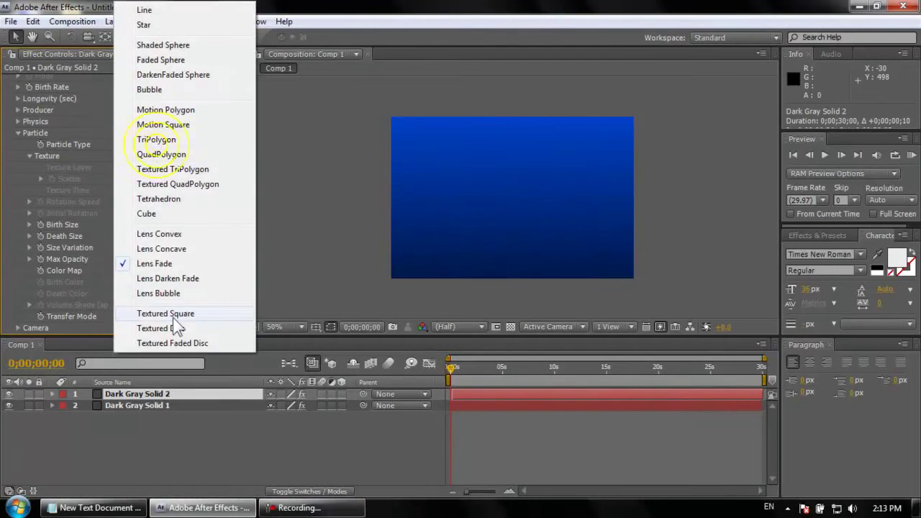
click(166, 328)
click(574, 395)
drag(543, 395, 564, 396)
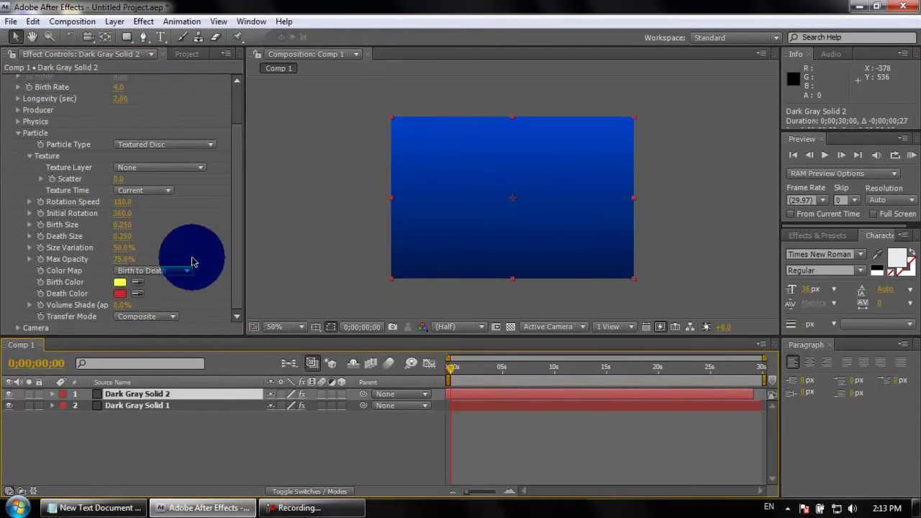
click(148, 145)
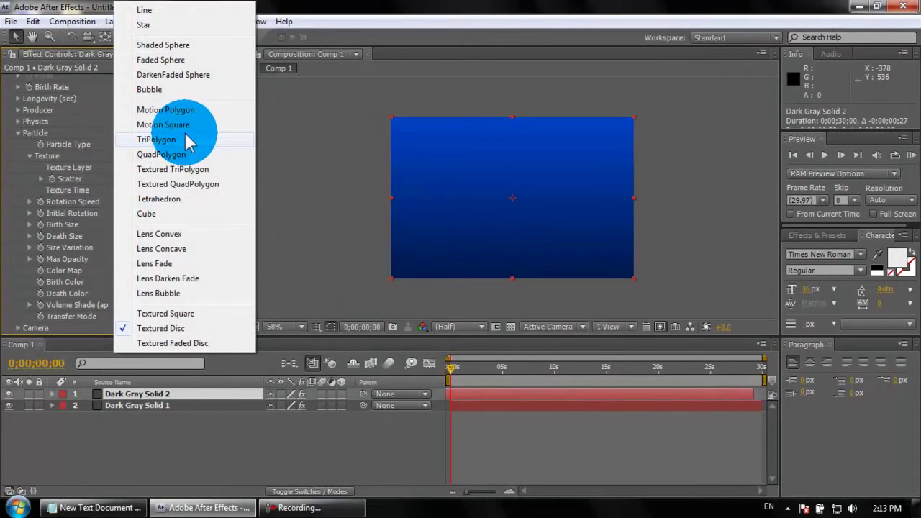
click(167, 172)
drag(588, 412, 568, 398)
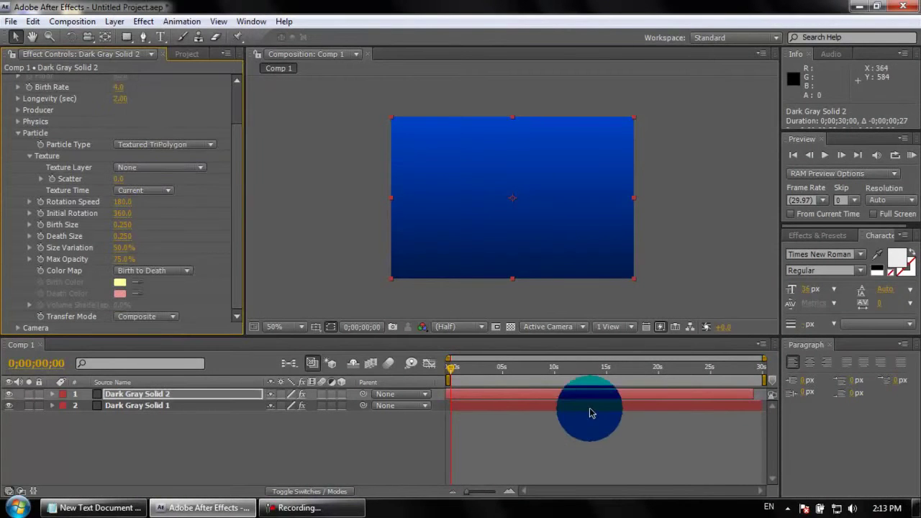
click(173, 145)
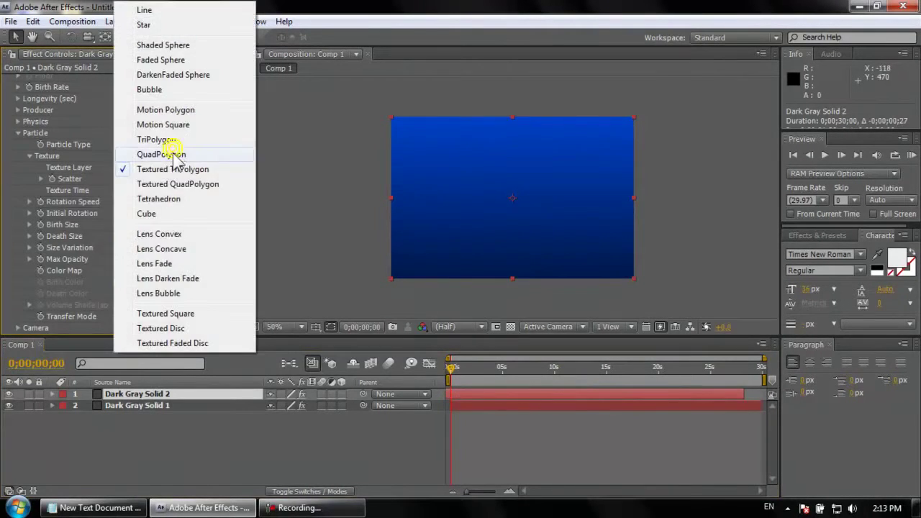
drag(183, 89, 155, 25)
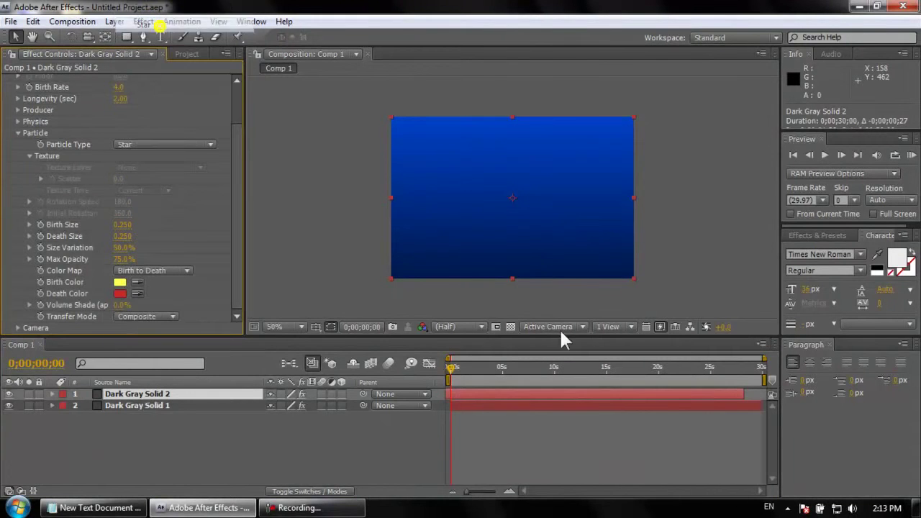
click(574, 390)
click(551, 403)
mouse_move(552, 395)
mouse_down()
mouse_move(512, 398)
mouse_move(566, 400)
mouse_up()
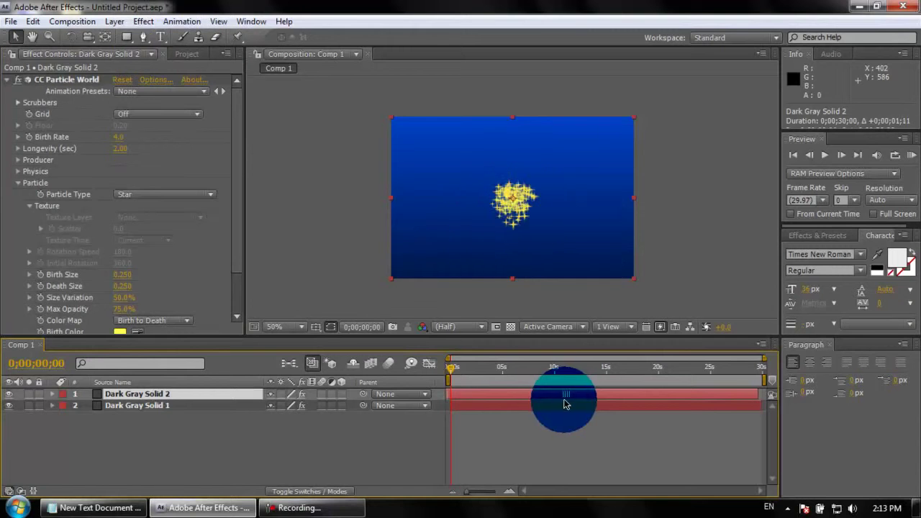
Switch the particles back to Bubble and set Birth Color to white (FFFFFF).
click(144, 194)
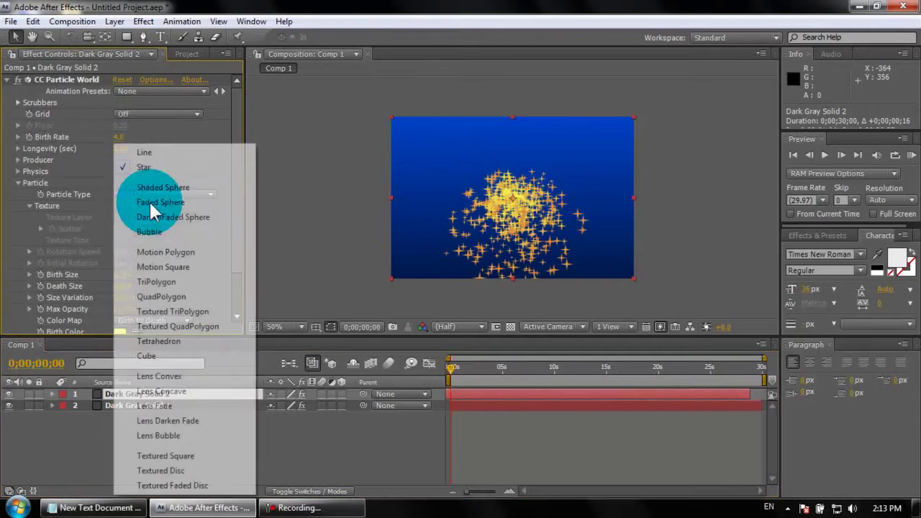
click(153, 229)
click(533, 392)
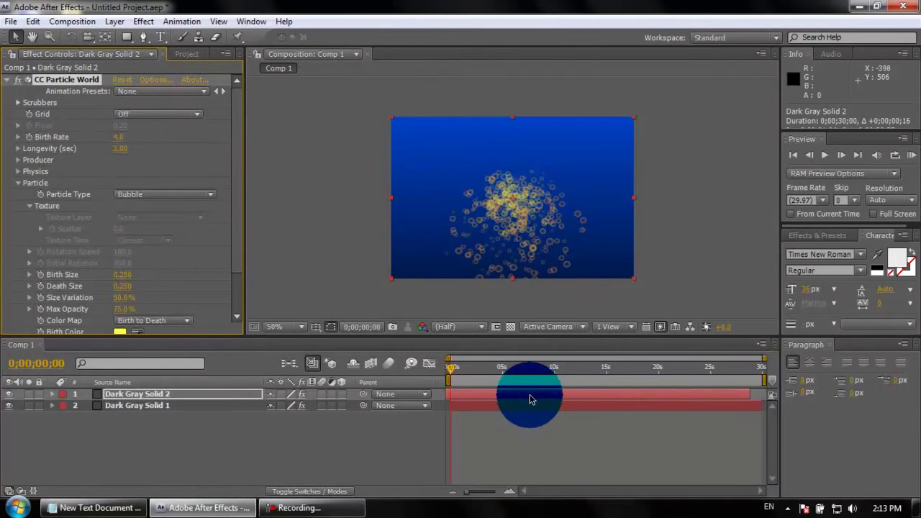
drag(240, 236, 238, 283)
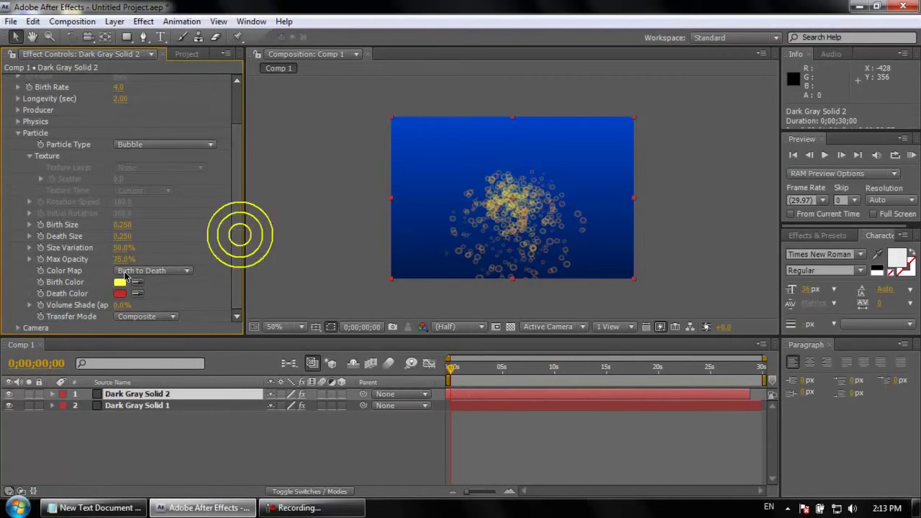
click(119, 282)
drag(308, 339, 260, 313)
drag(189, 260, 169, 237)
Set Death Color to dark muted red #5E3D3D and move the particle layer about 24 seconds earlier.
click(555, 311)
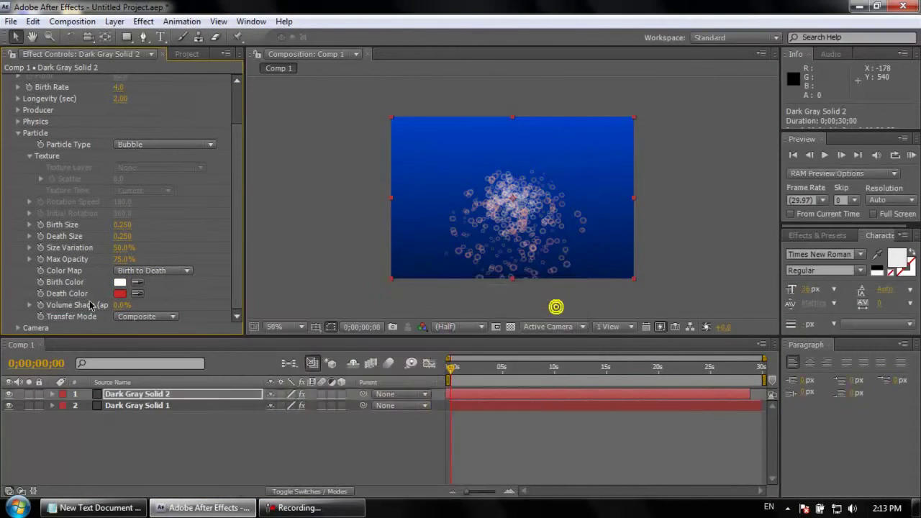
click(120, 294)
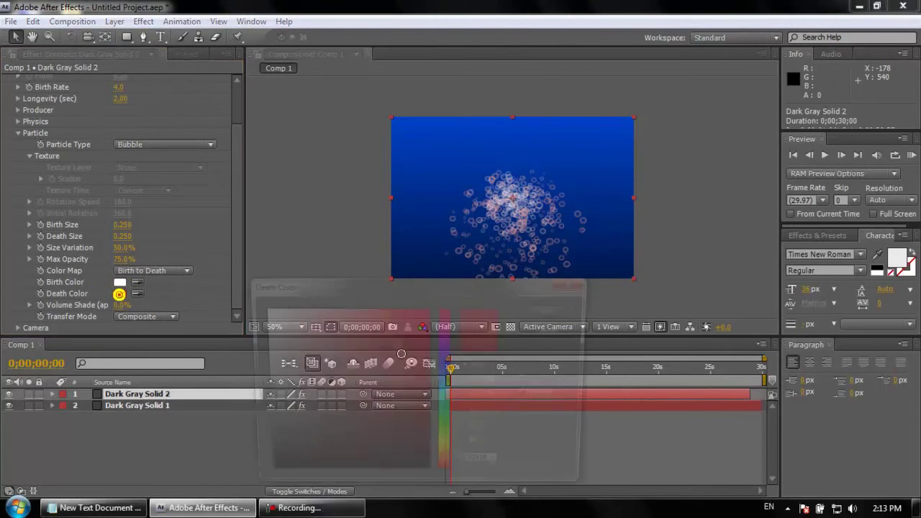
drag(412, 349, 248, 358)
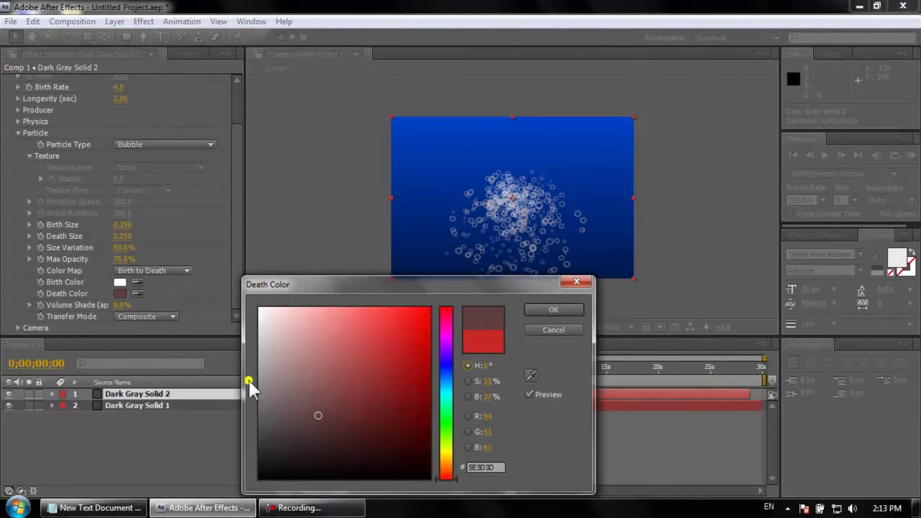
click(539, 308)
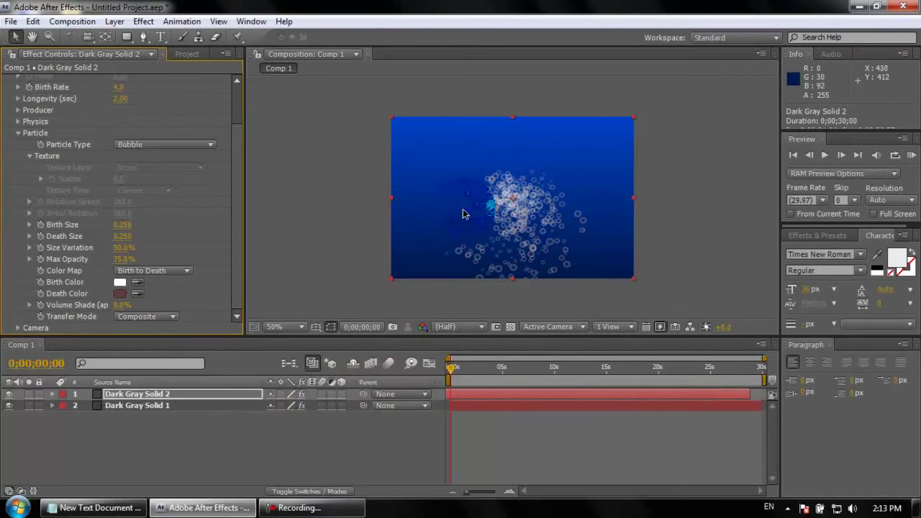
mouse_move(710, 395)
mouse_down()
mouse_move(464, 396)
mouse_move(724, 407)
mouse_up()
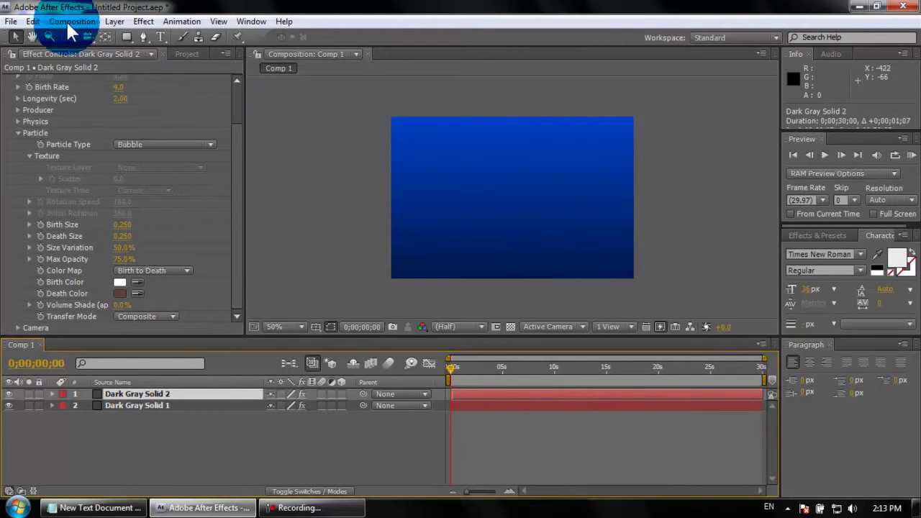
Make Movie to Comp 1.avi on the Desktop, start the render, then return to the Notepad notes.
click(72, 21)
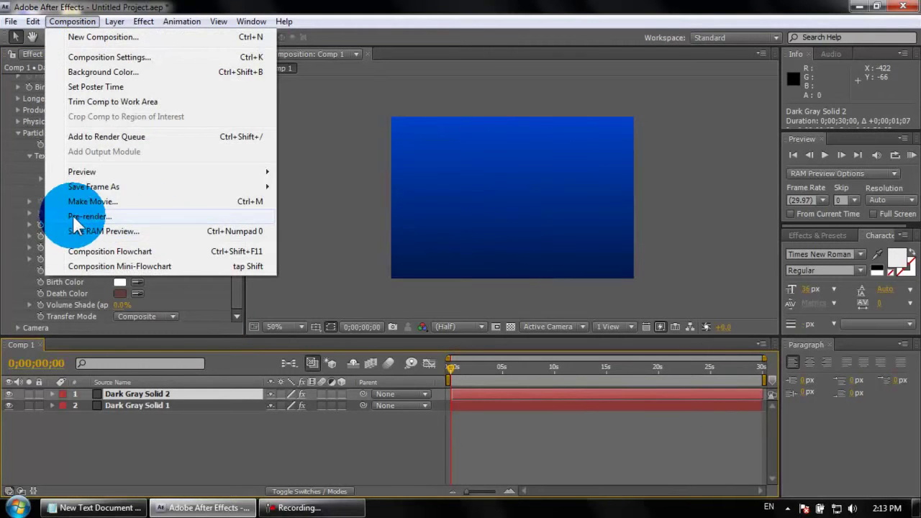
click(72, 216)
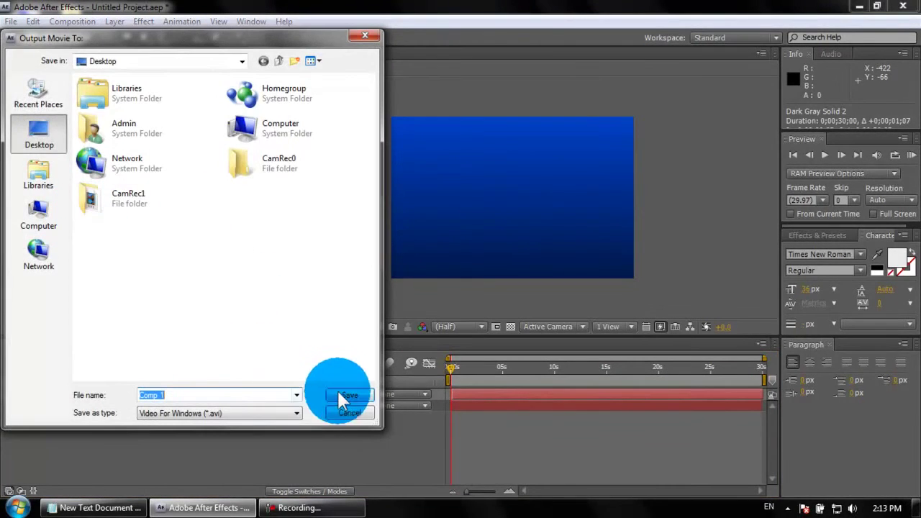
click(346, 397)
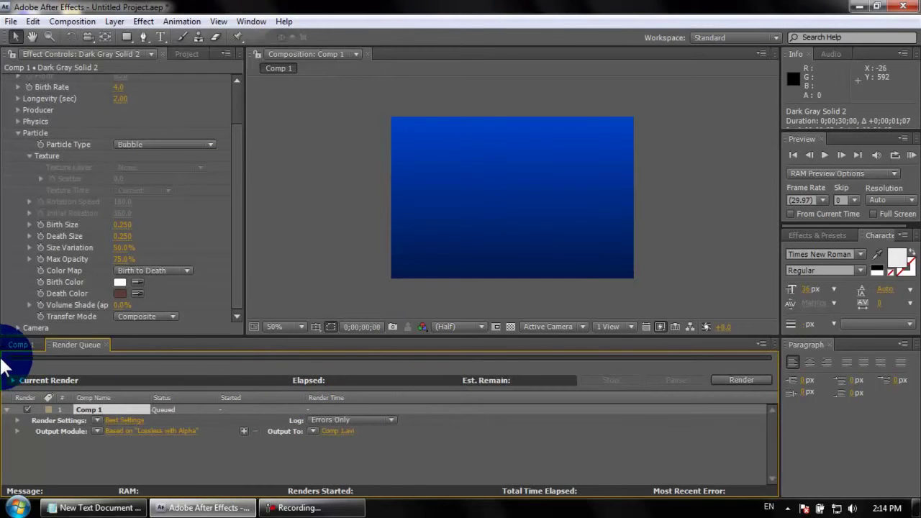
click(740, 382)
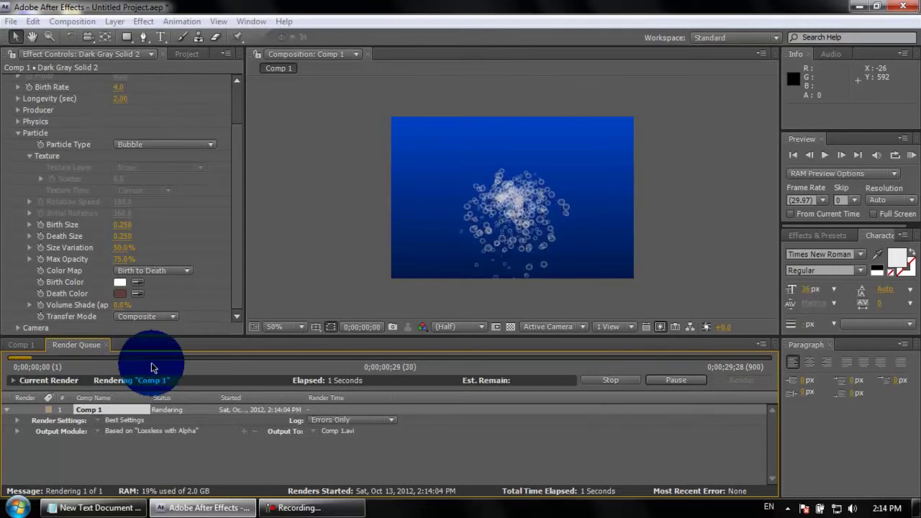
click(118, 508)
click(501, 225)
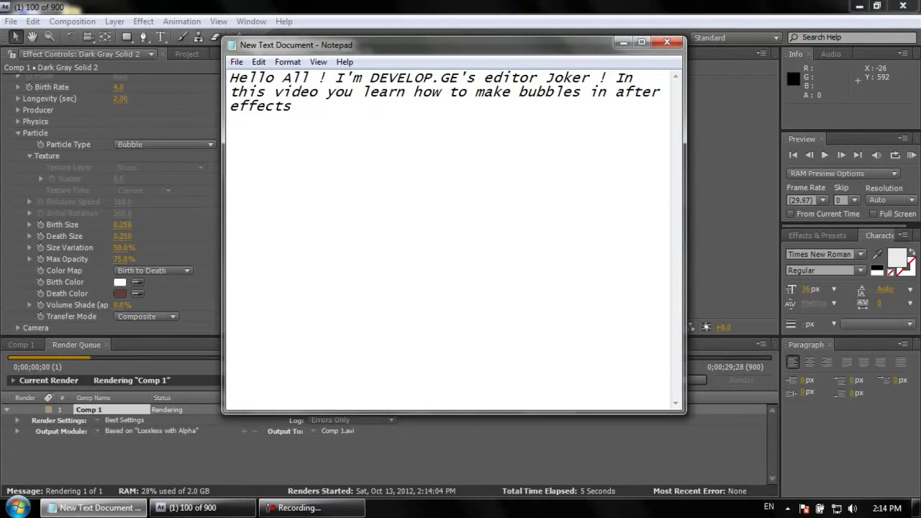